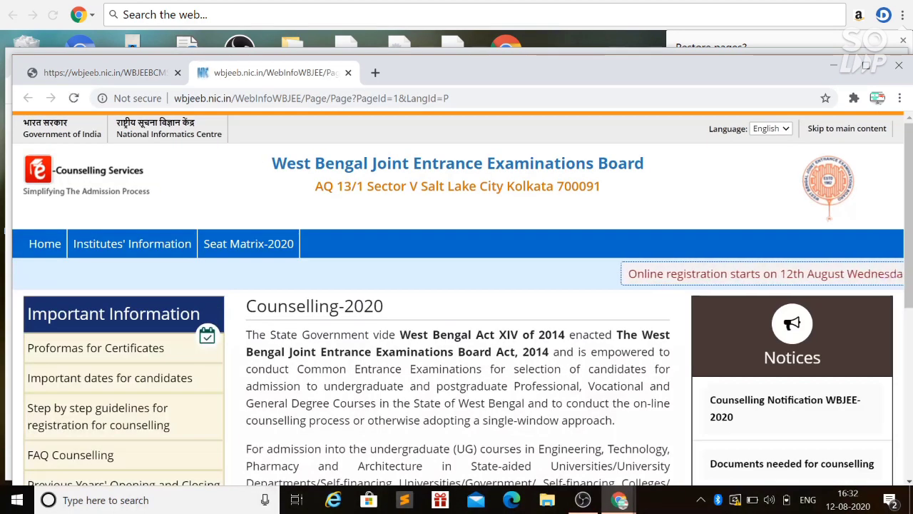
- Open the Online Registration and Choice Filling page from the WBJEEB Counselling-2020 home page
scroll(456, 300, down, 1)
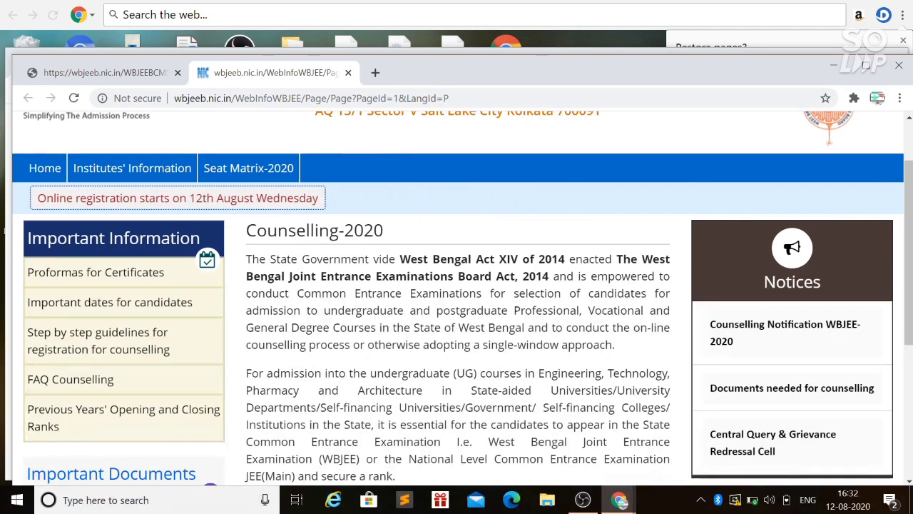
scroll(457, 285, down, 1)
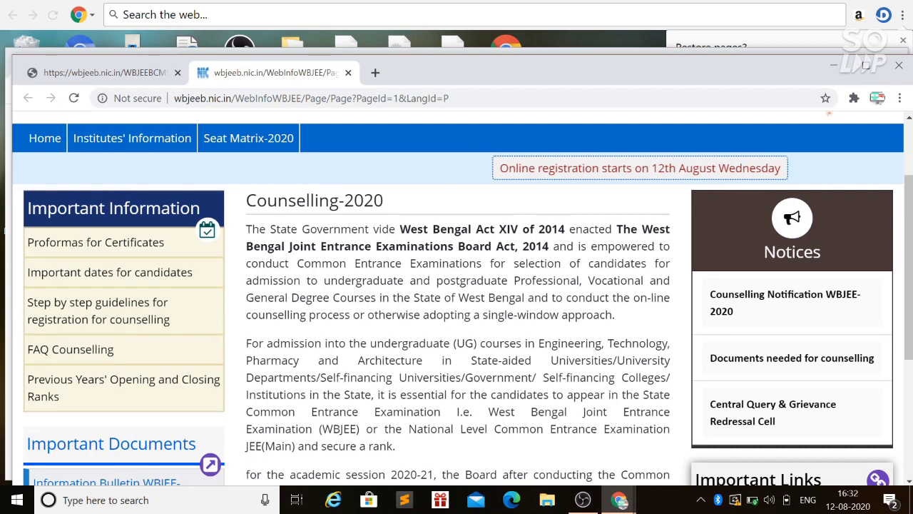
scroll(456, 298, down, 1)
scroll(465, 345, down, 3)
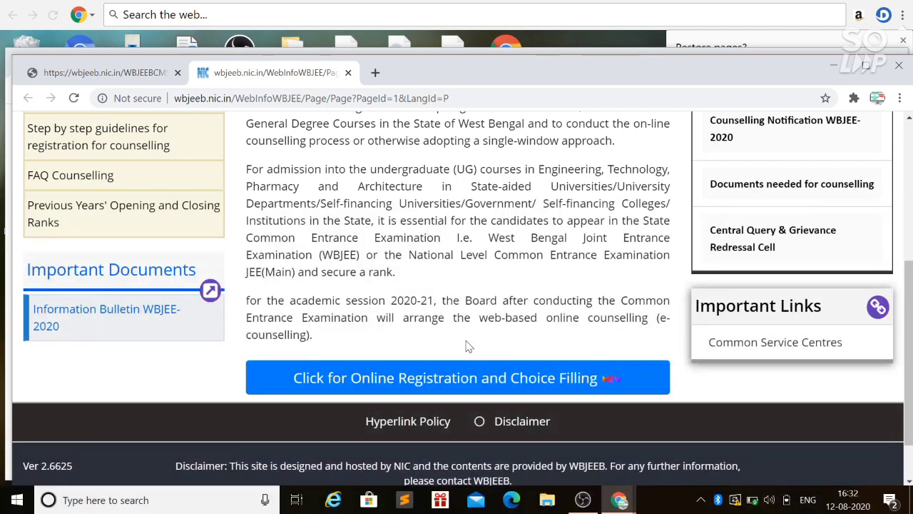
click(419, 386)
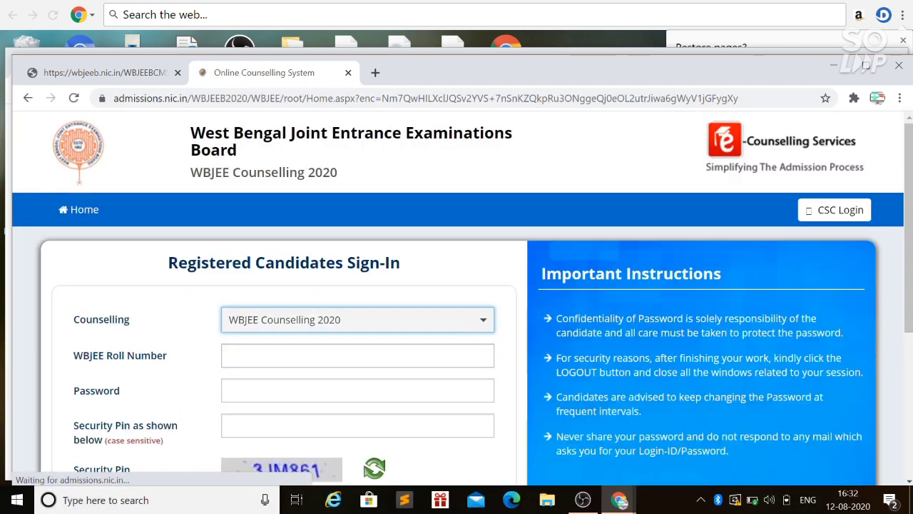
- Start a new candidate registration from the sign-in page and agree to the candidate's consent terms
scroll(339, 372, down, 2)
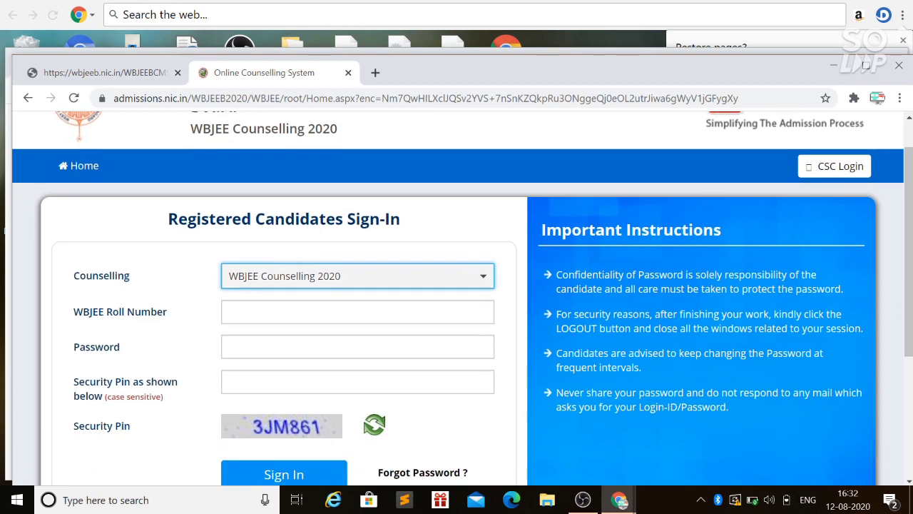
scroll(340, 373, down, 2)
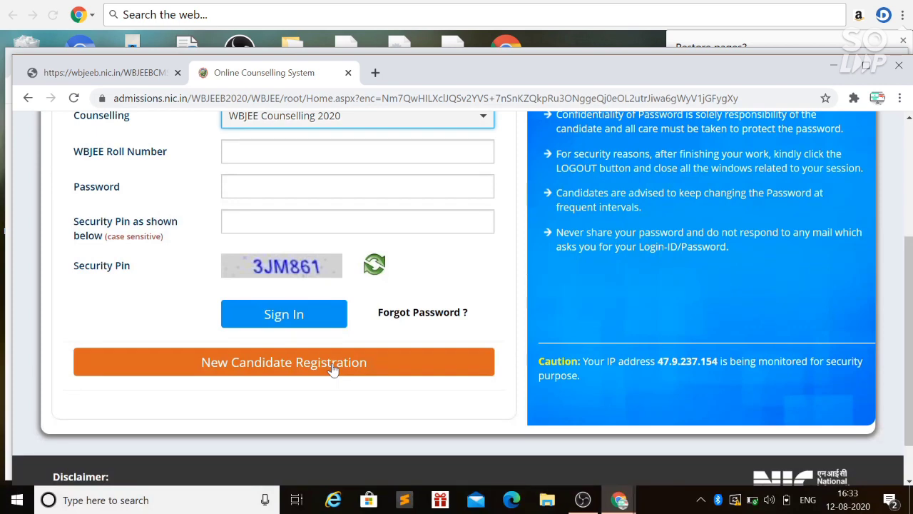
scroll(332, 369, up, 1)
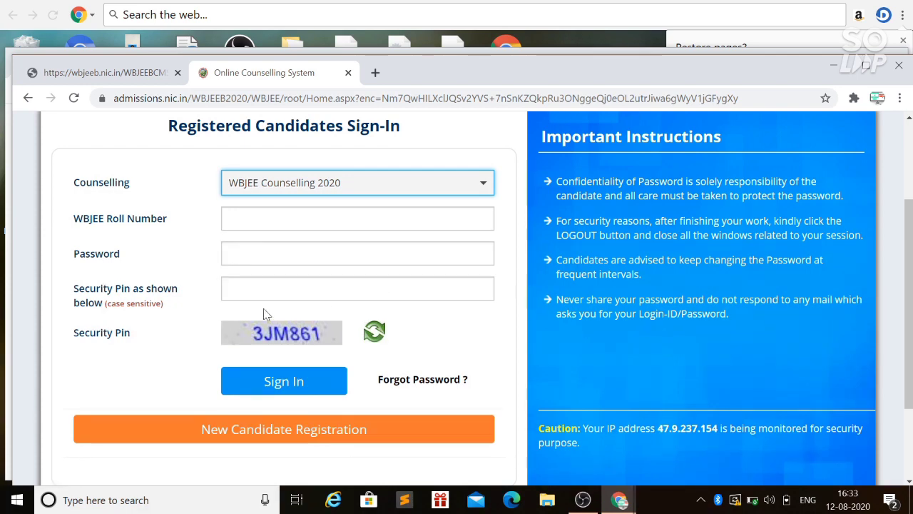
scroll(291, 320, down, 2)
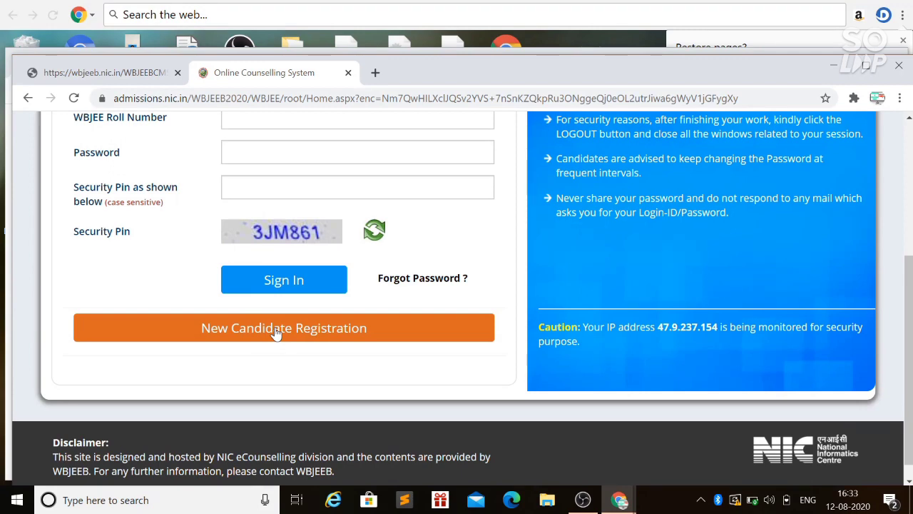
click(277, 334)
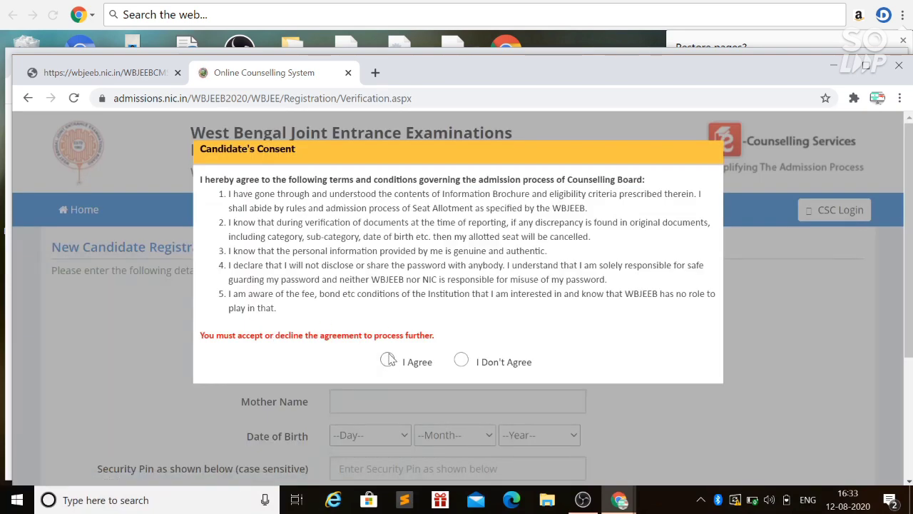
click(387, 359)
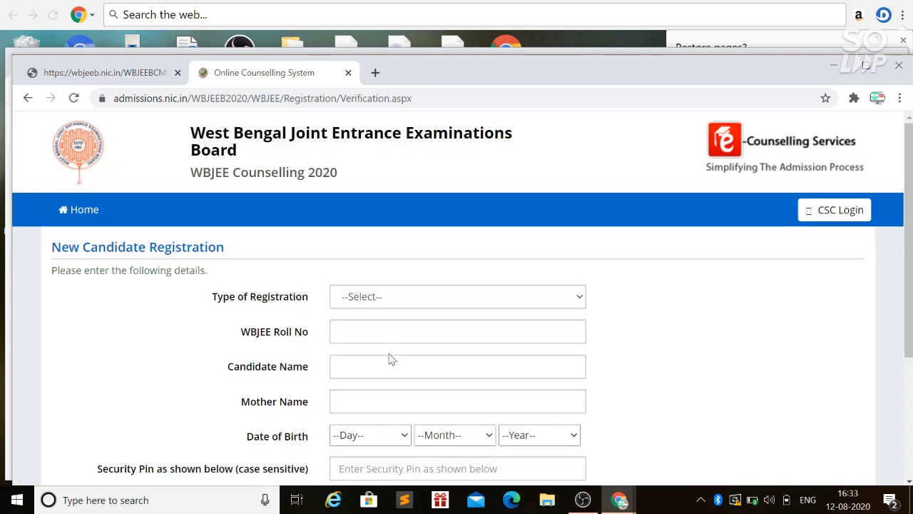
- Set the type of registration to Only WBJEE Seats and look over the remaining candidate detail fields
click(402, 300)
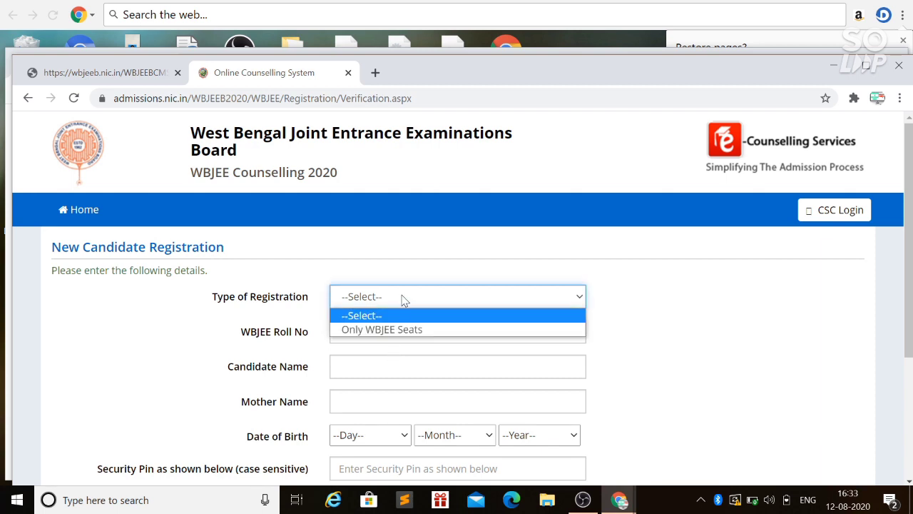
click(396, 329)
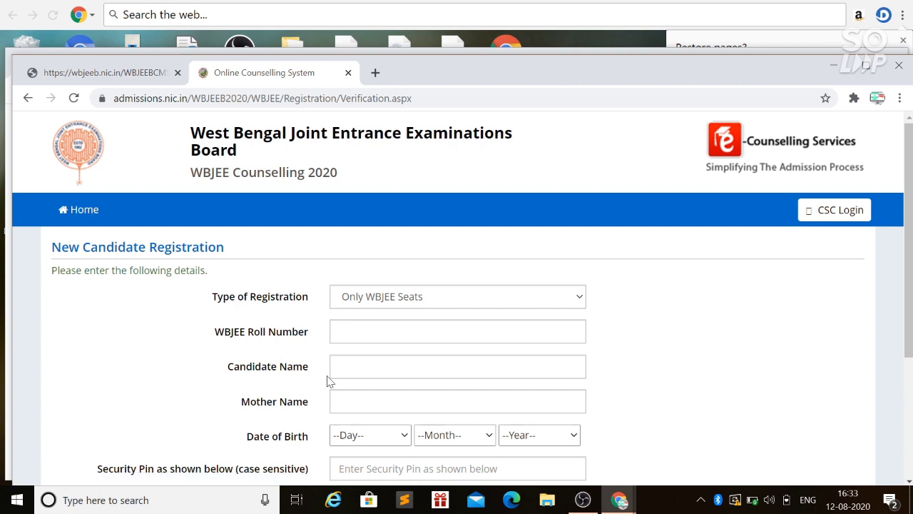
scroll(336, 399, down, 1)
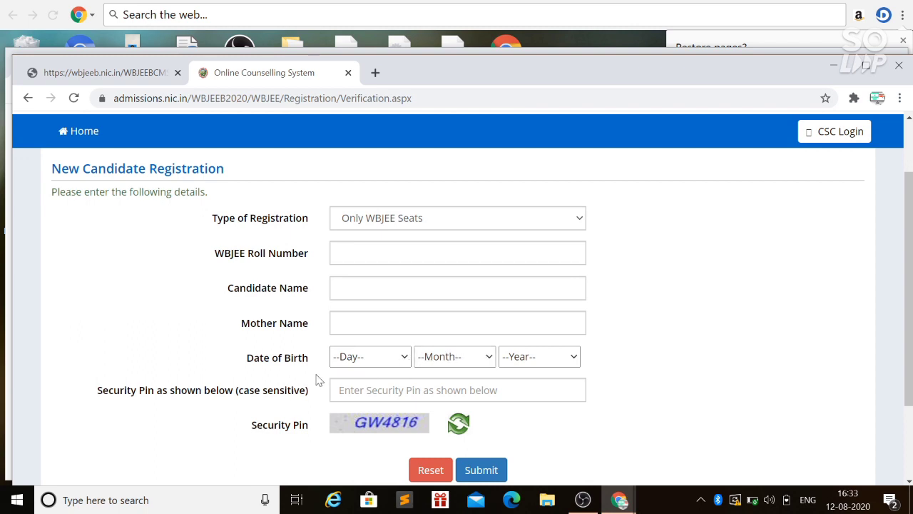
scroll(482, 399, down, 2)
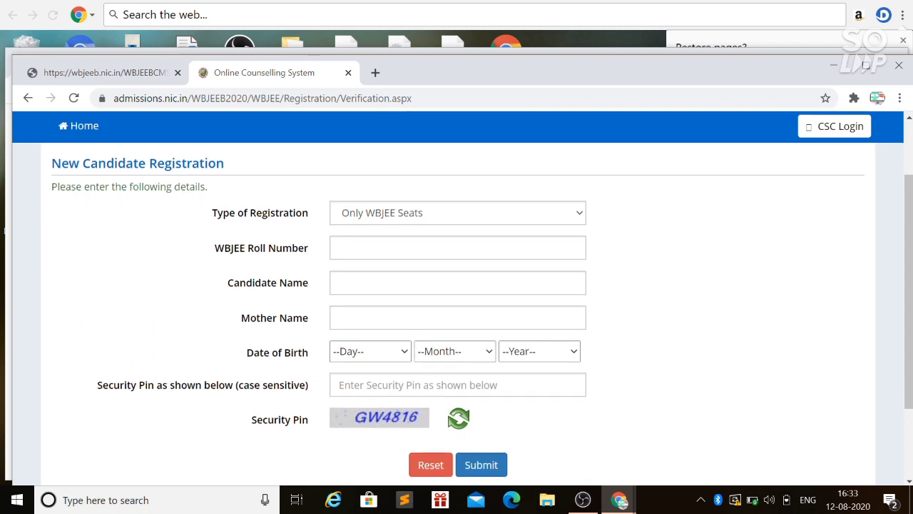
scroll(482, 334, up, 3)
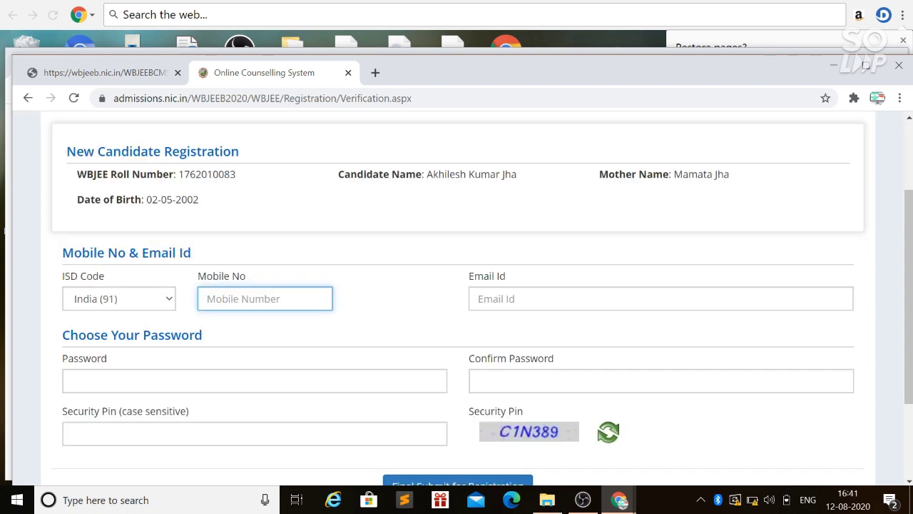
- Review the candidate details and the mobile number, email and password fields of the registration form
scroll(305, 305, up, 3)
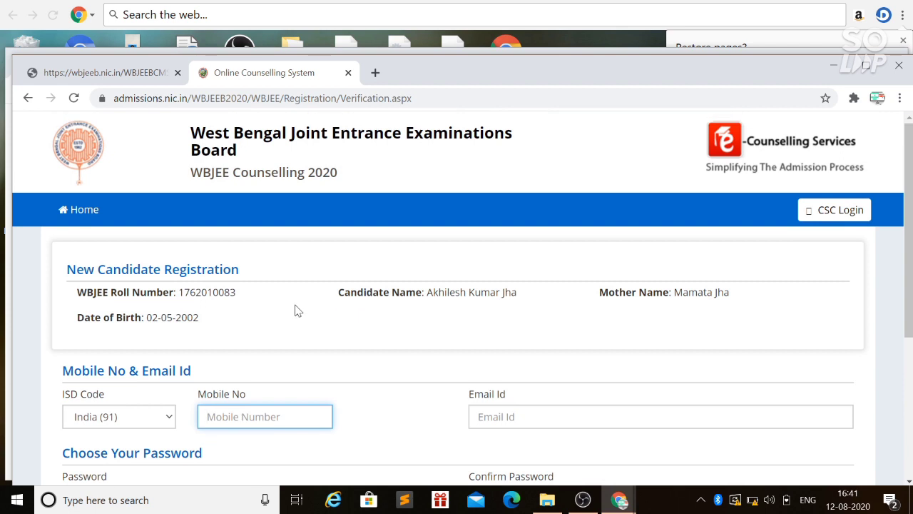
scroll(298, 310, down, 2)
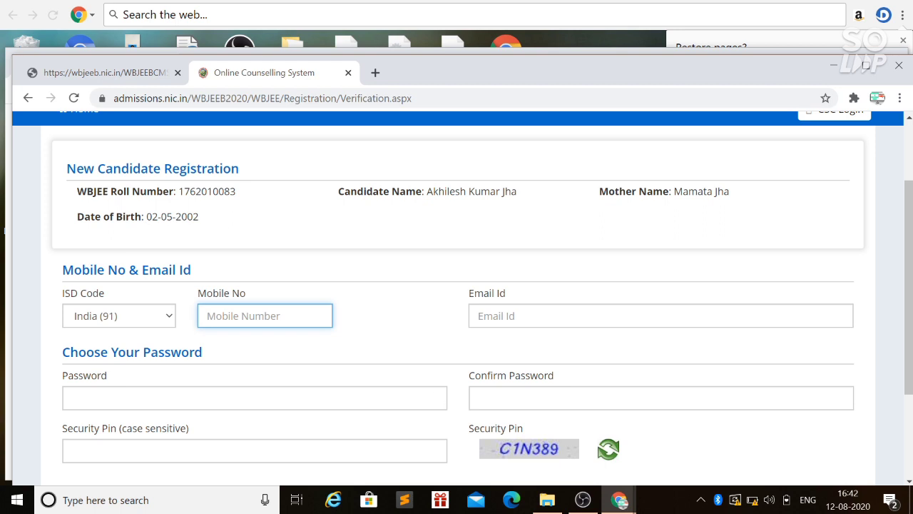
scroll(158, 393, down, 1)
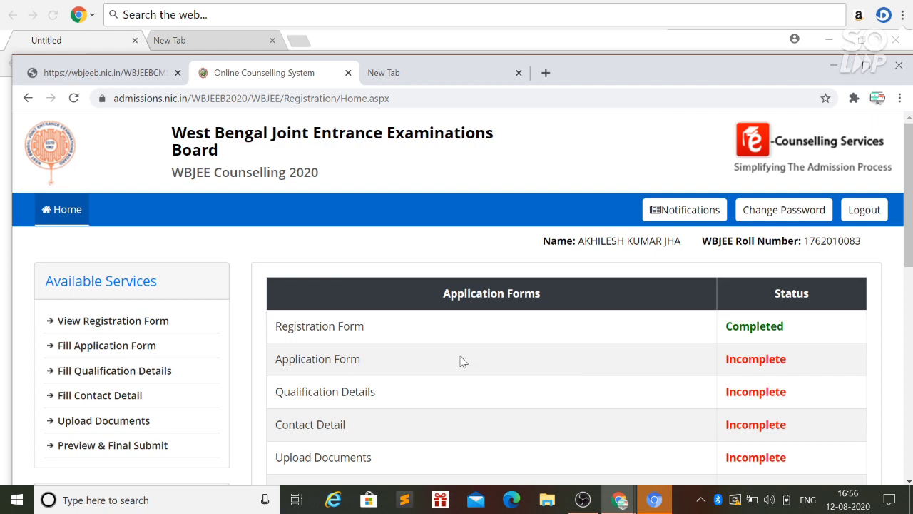
- Review the personal fields of the application form and check the options available for State of Domicile
scroll(462, 363, down, 1)
scroll(462, 363, down, 1)
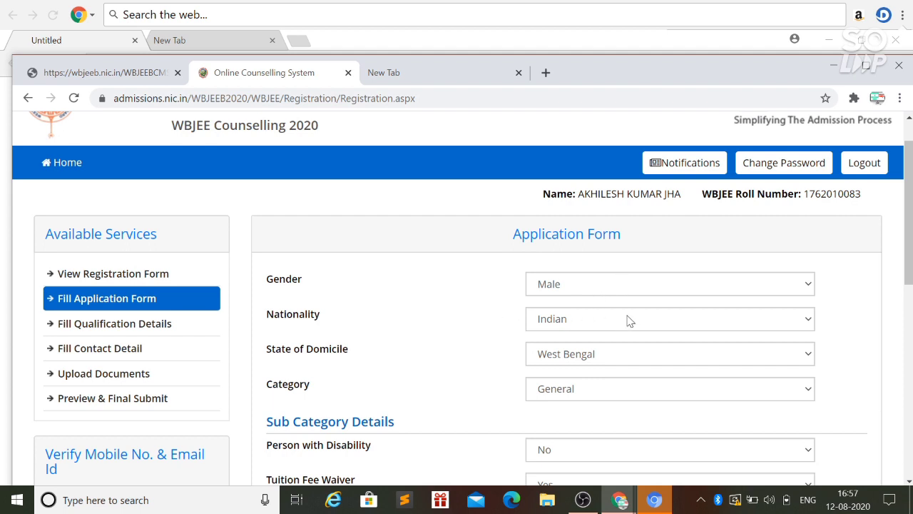
scroll(628, 321, down, 1)
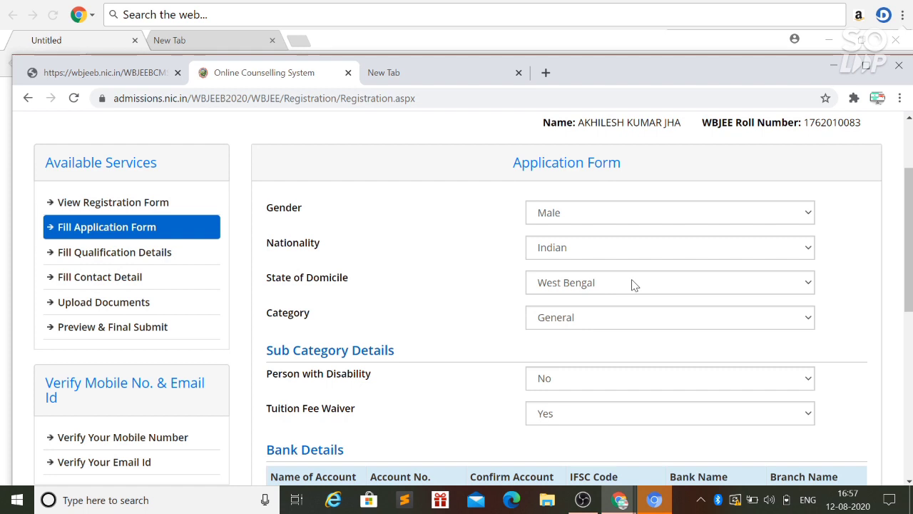
click(633, 284)
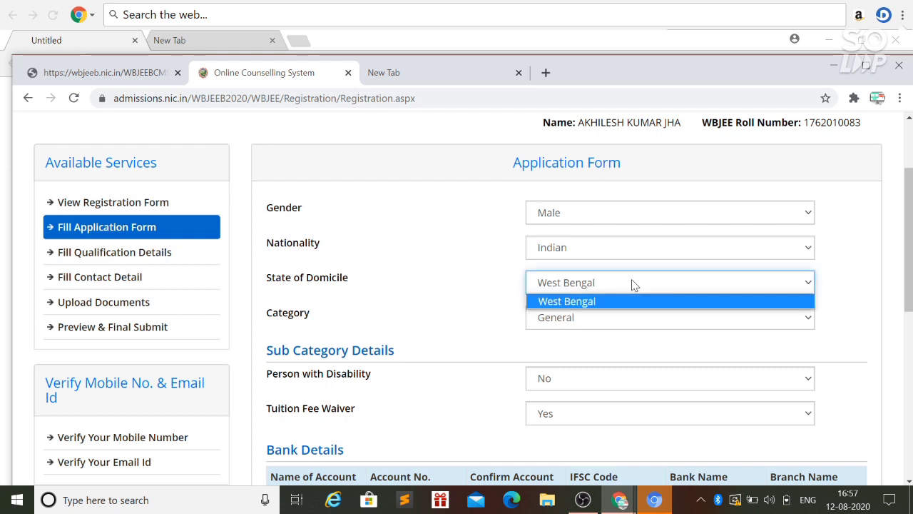
click(557, 321)
click(557, 283)
click(557, 283)
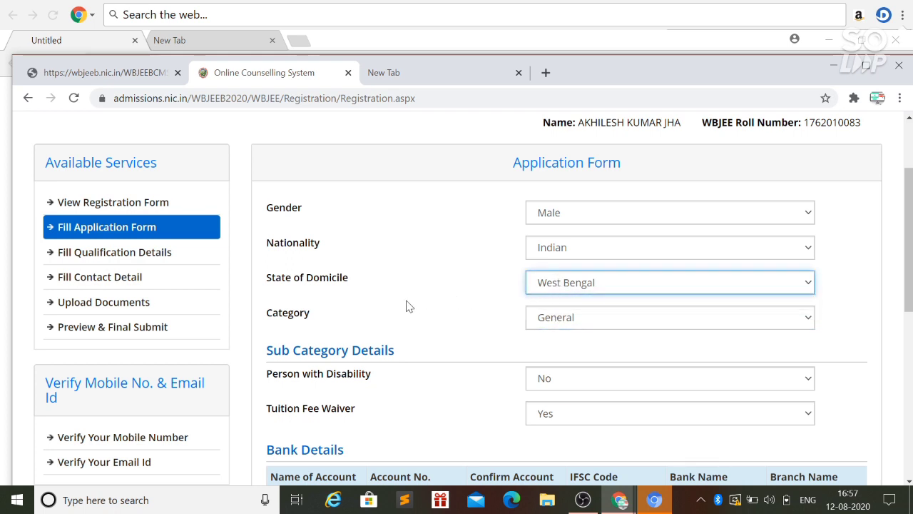
scroll(408, 306, down, 1)
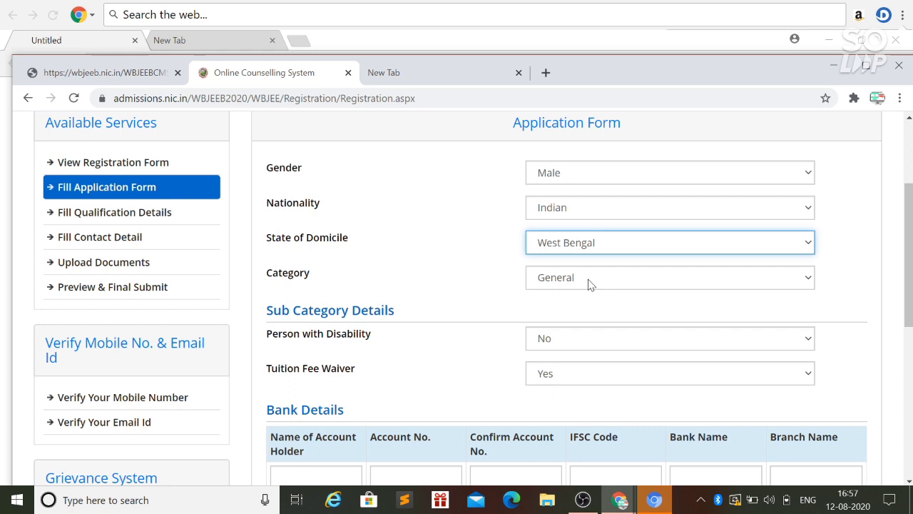
click(639, 245)
click(584, 242)
scroll(465, 257, down, 1)
scroll(465, 257, up, 1)
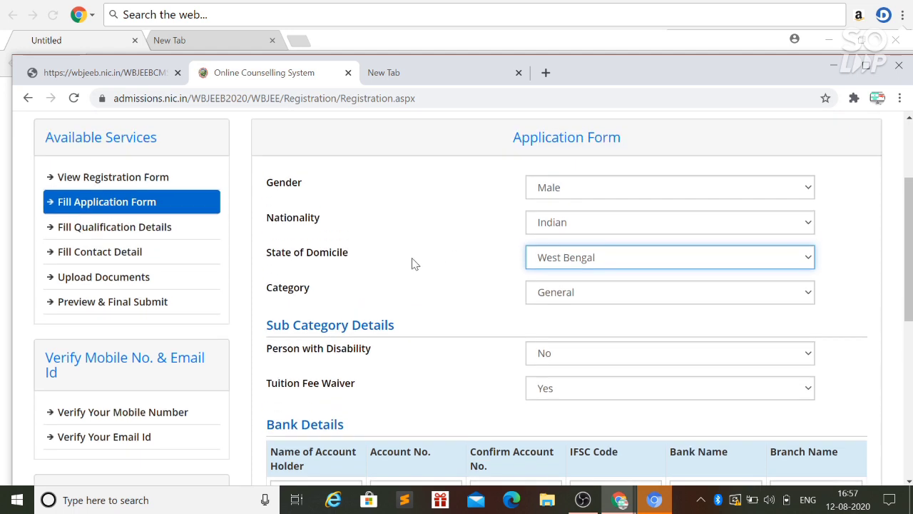
- Check the options for Person with Disability and Tuition Fee Waiver in the application form's sub category details
scroll(446, 305, down, 1)
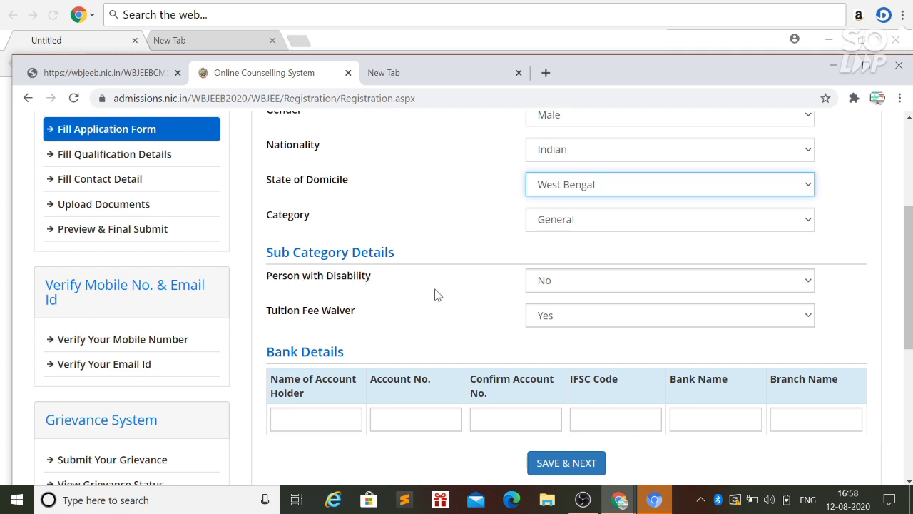
click(629, 278)
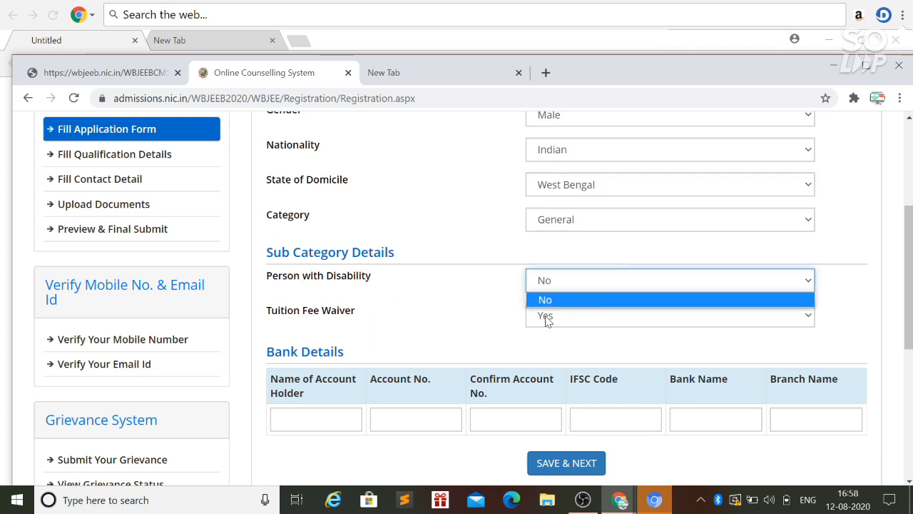
click(505, 278)
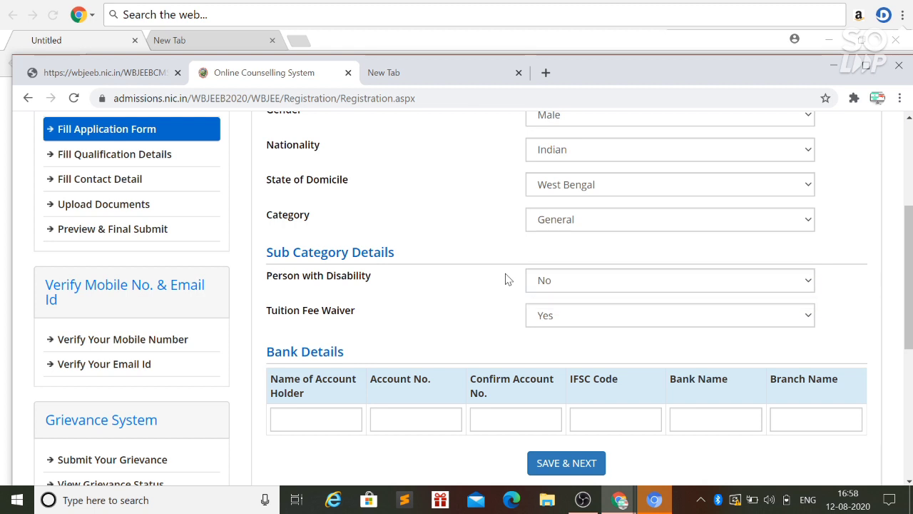
click(658, 321)
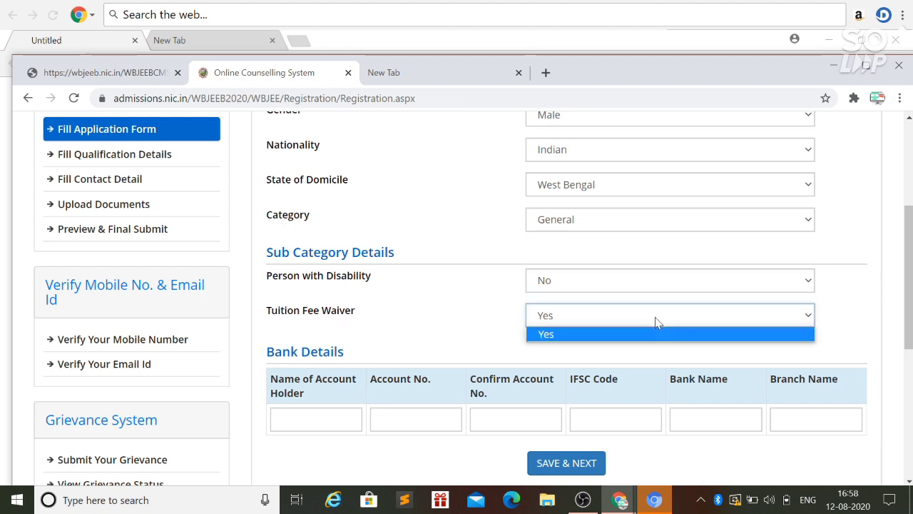
click(461, 318)
scroll(460, 317, down, 1)
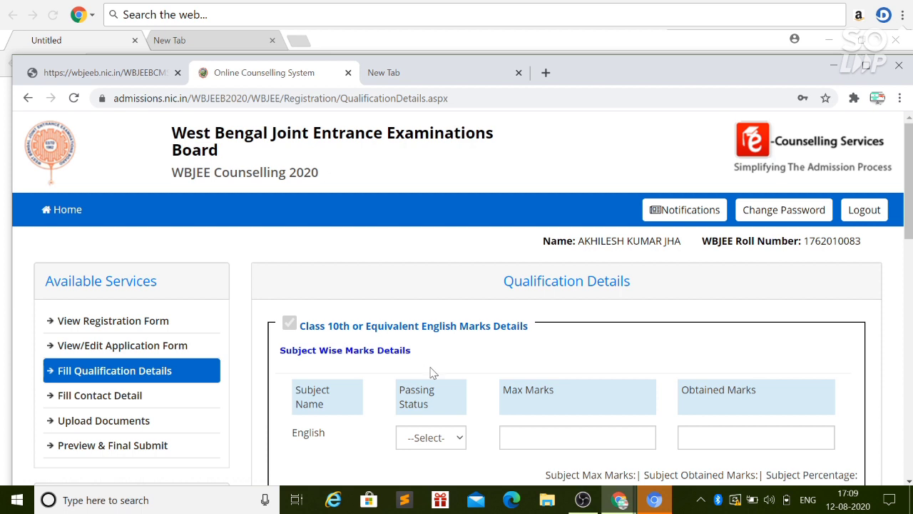
- Examine the Qualification Details form, covering the Class 10th English marks, Class 12th marks and subject-wise marks fields
scroll(431, 372, down, 1)
scroll(431, 373, down, 1)
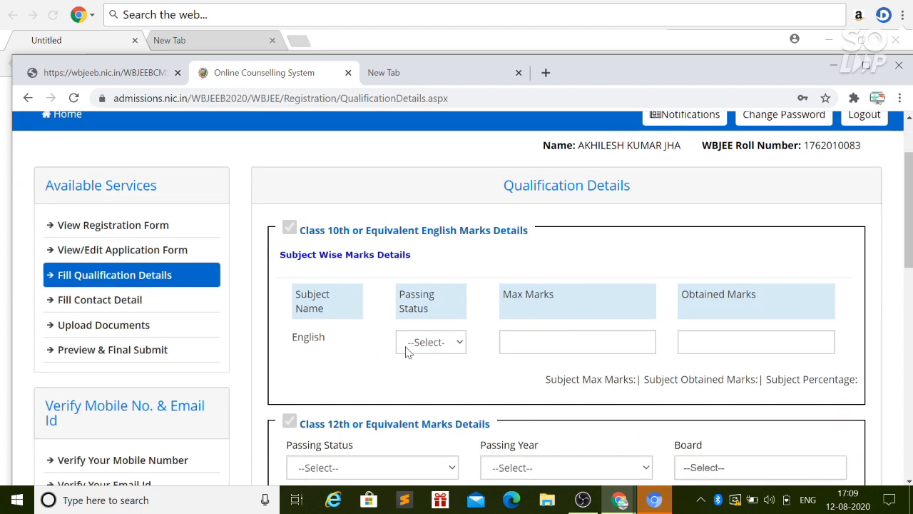
scroll(458, 346, down, 3)
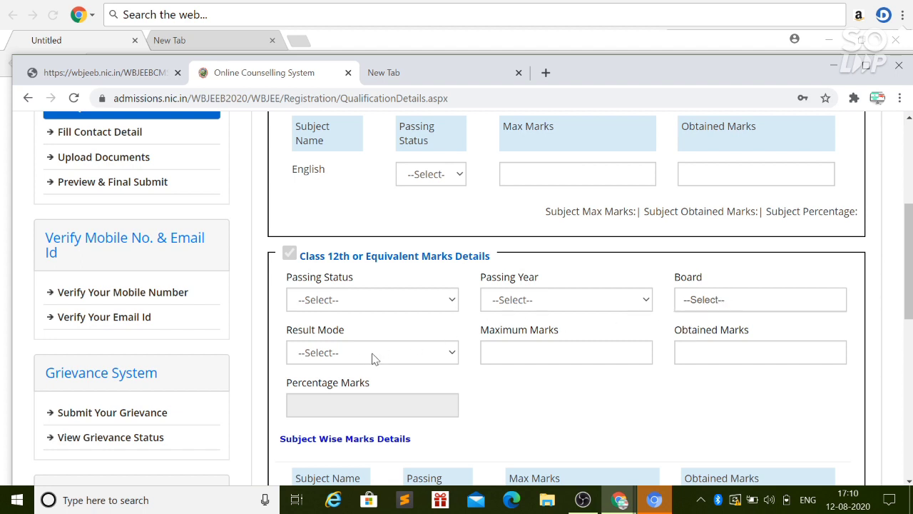
scroll(402, 371, down, 2)
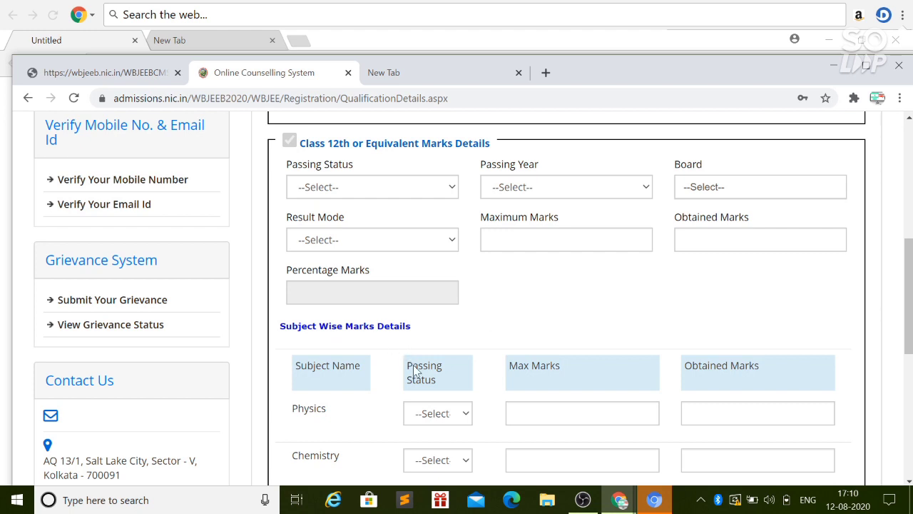
scroll(414, 371, down, 2)
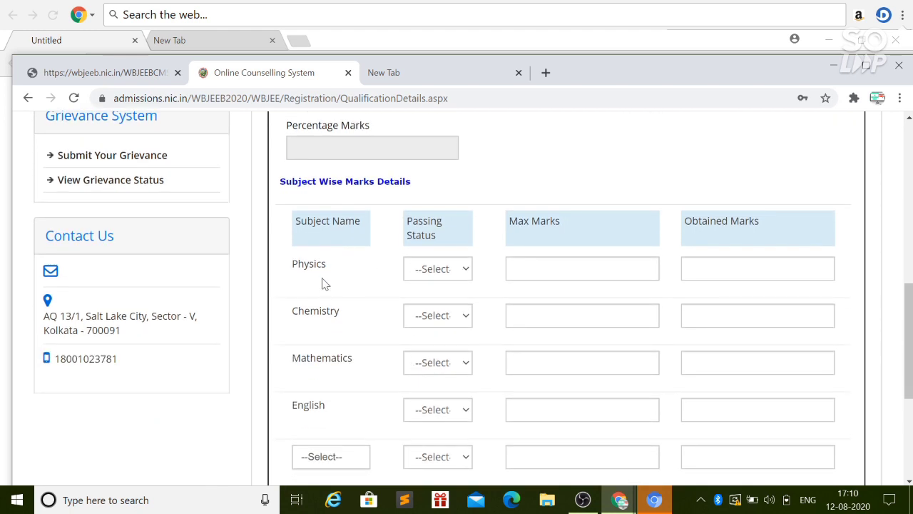
scroll(330, 380, down, 2)
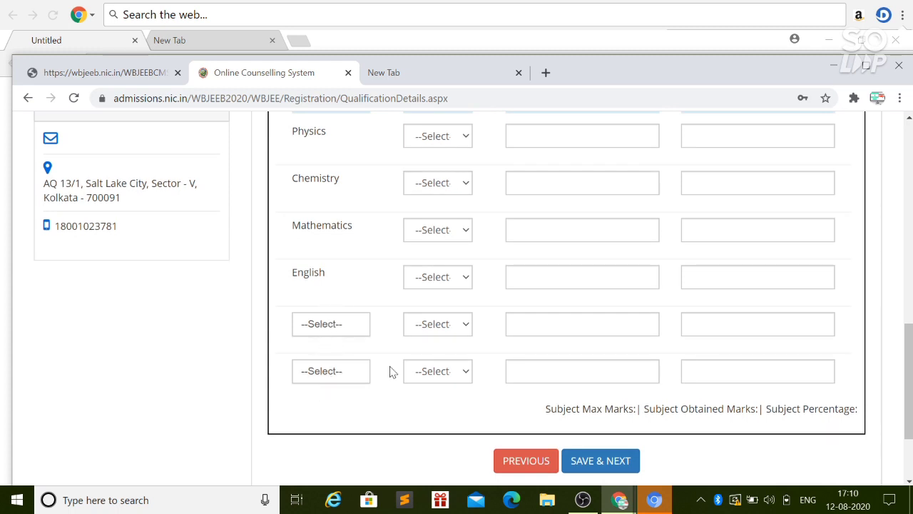
scroll(389, 371, down, 2)
scroll(389, 371, up, 2)
scroll(390, 371, down, 2)
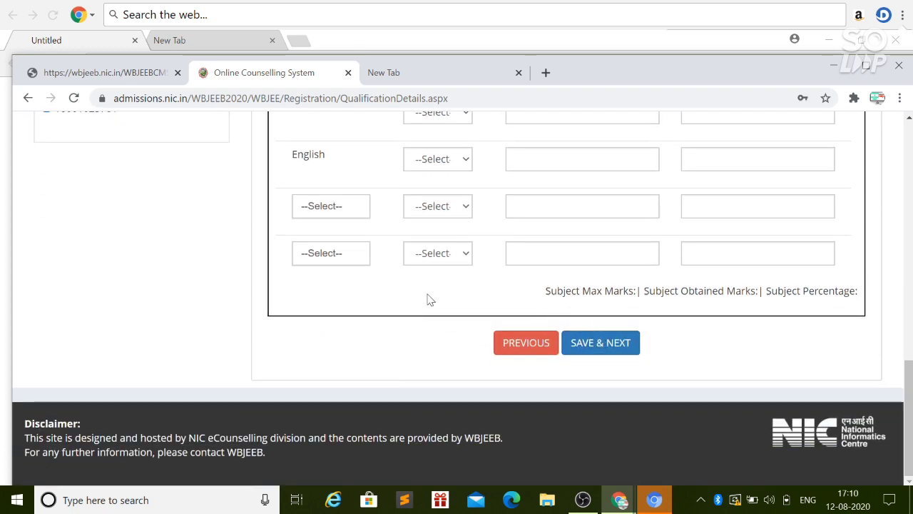
scroll(428, 300, up, 4)
scroll(428, 299, up, 4)
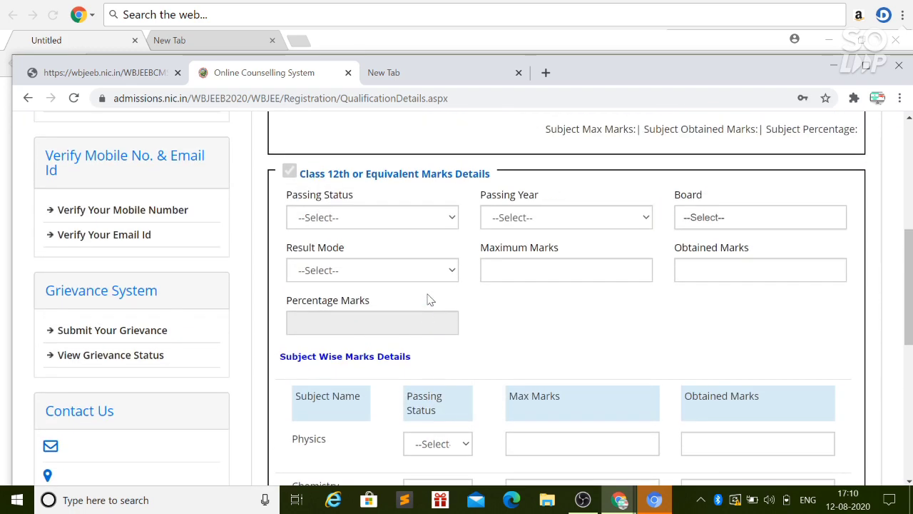